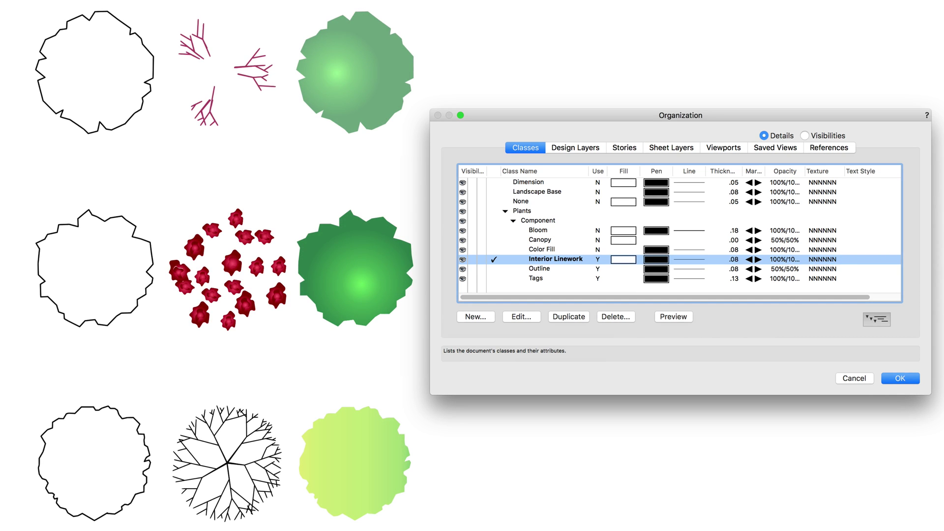
# - Make Outline the active class
pyautogui.click(540, 269)
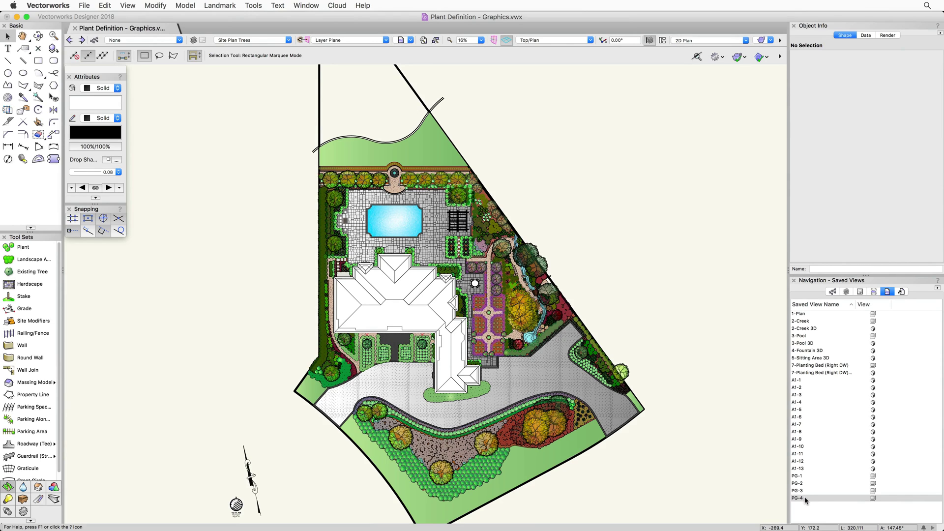
# - Jump to saved view PG-4 and list the drawing's classes
pyautogui.click(805, 498)
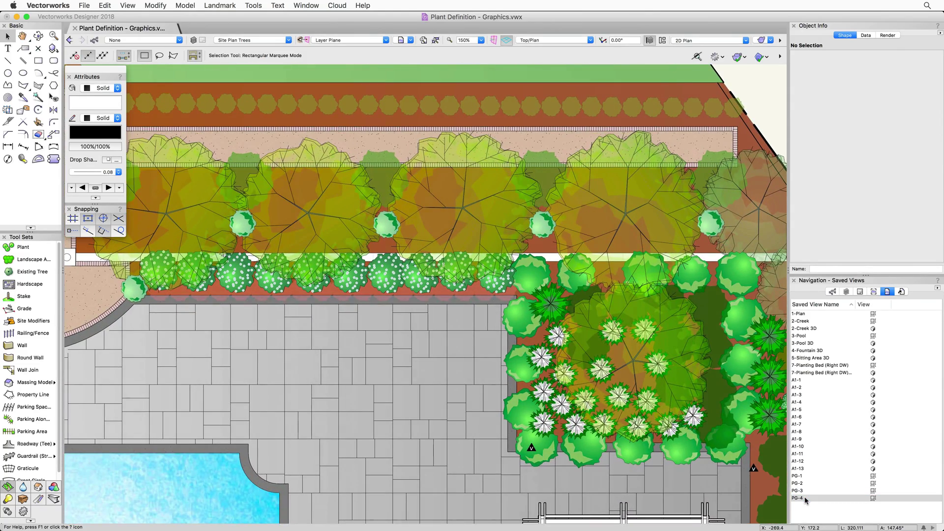
pyautogui.click(833, 292)
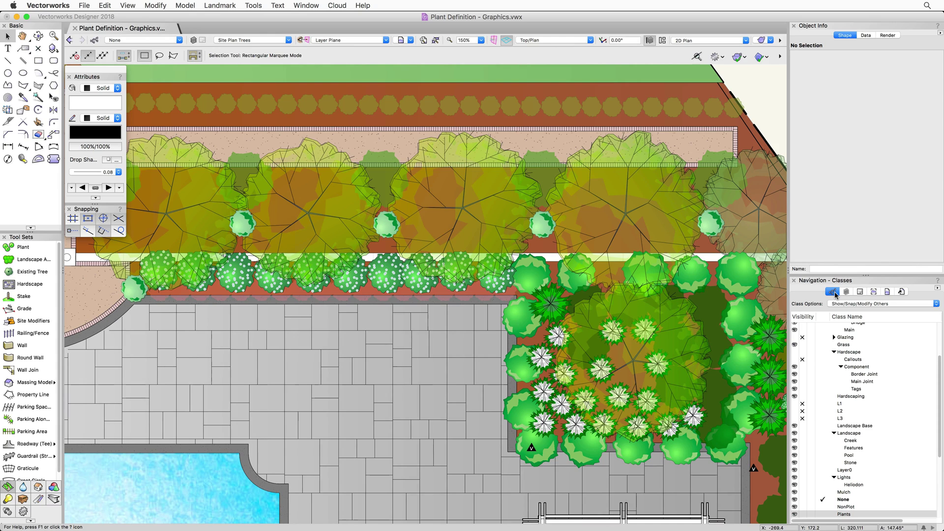
pyautogui.moveTo(939, 367); pyautogui.dragTo(940, 441)
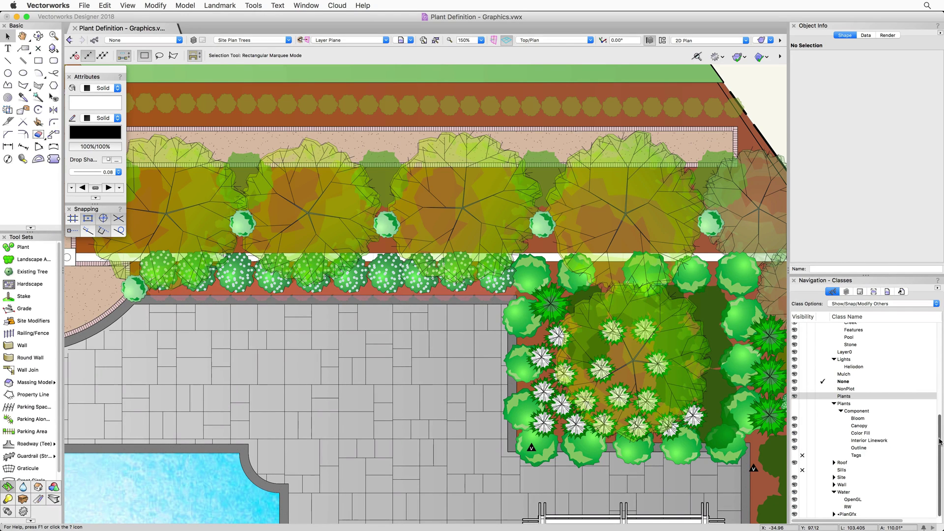
# - Make the plants' Interior Linework, Bloom and Color Fill classes invisible
pyautogui.click(800, 441)
pyautogui.click(801, 441)
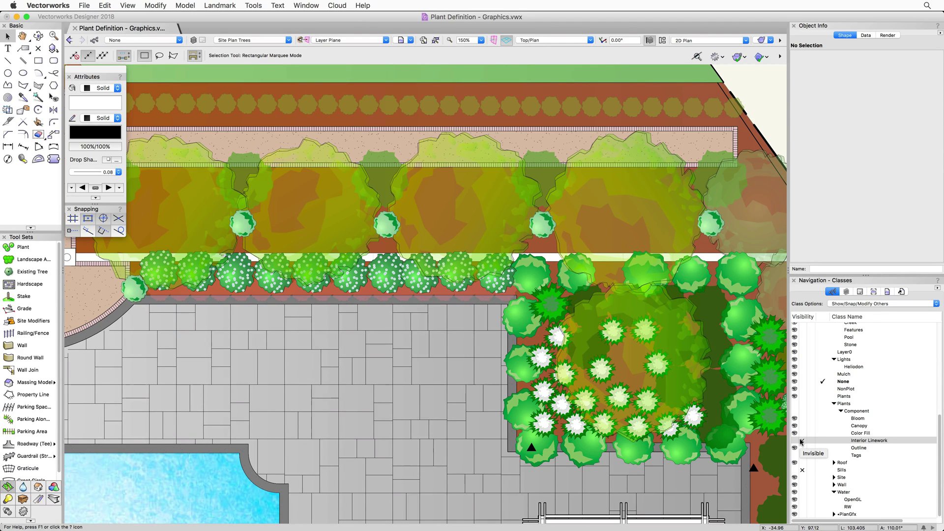
pyautogui.click(801, 419)
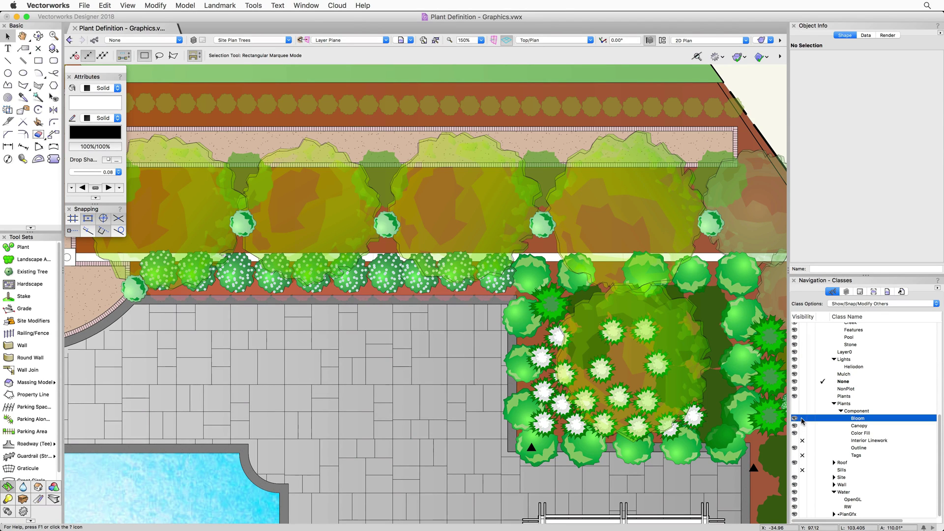
pyautogui.click(802, 419)
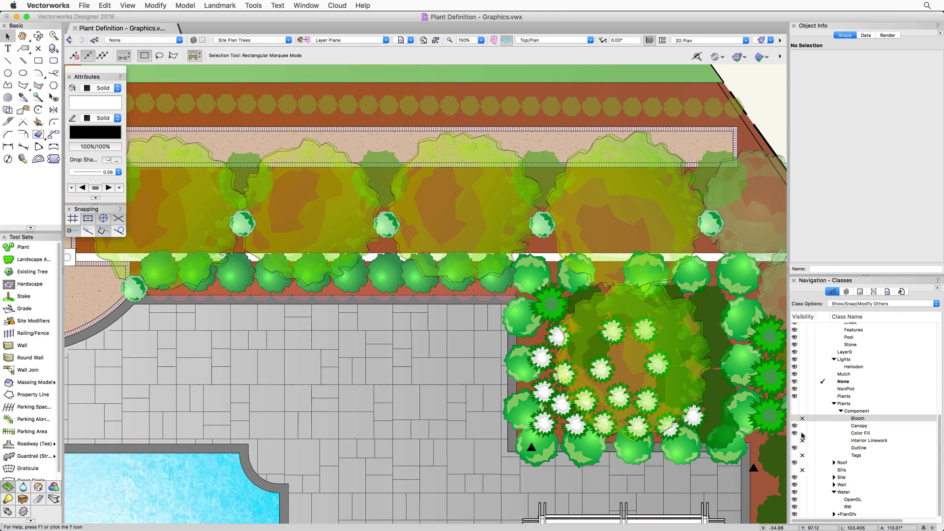
pyautogui.click(802, 433)
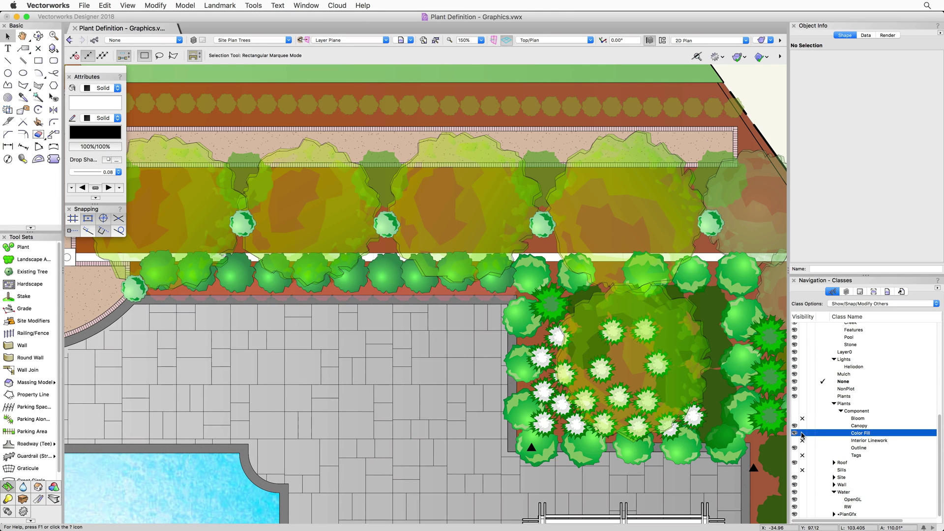
pyautogui.click(802, 433)
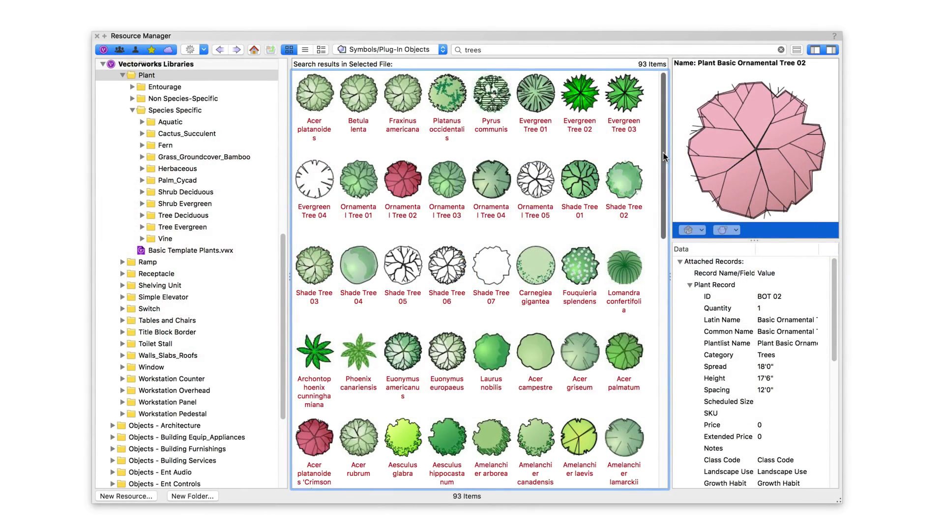
# - Enter 'Plants-Component-' as the start of the new class name
pyautogui.moveTo(664, 156); pyautogui.dragTo(665, 316)
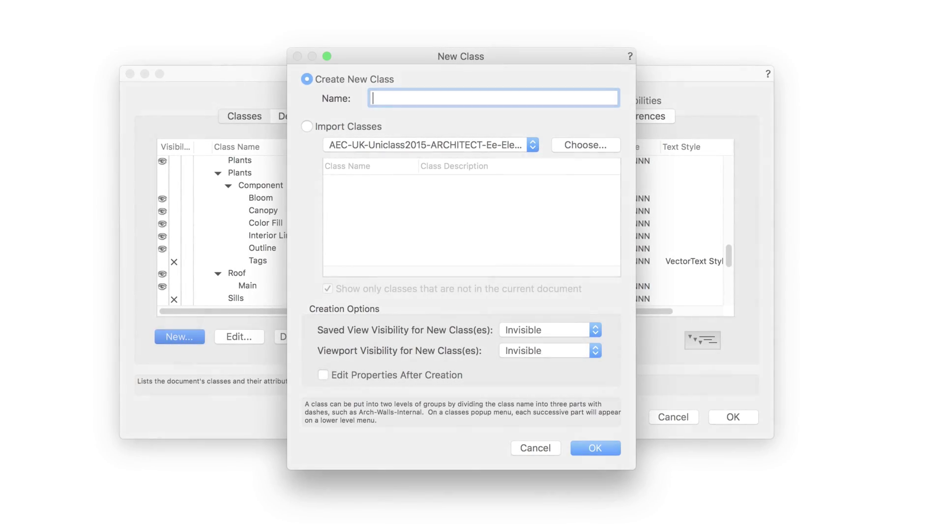
pyautogui.write('Plants-Compone')
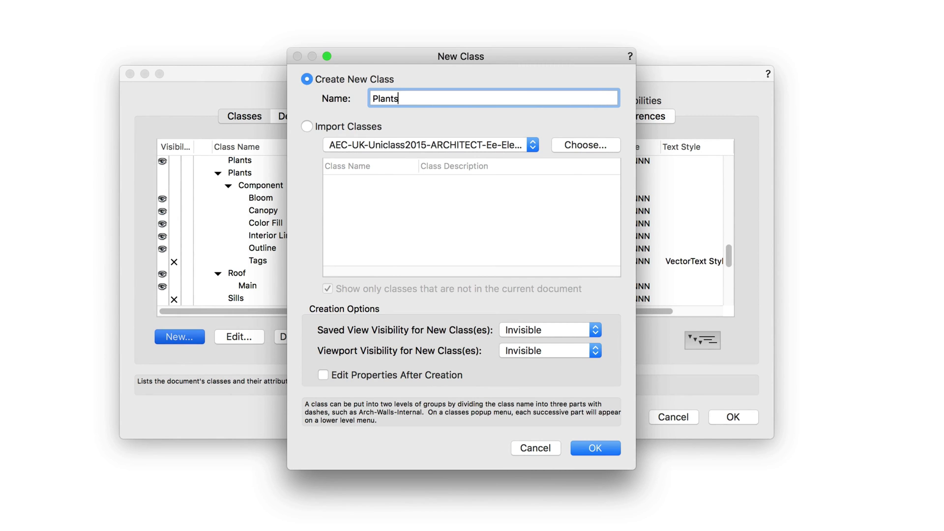
pyautogui.write('nt-')
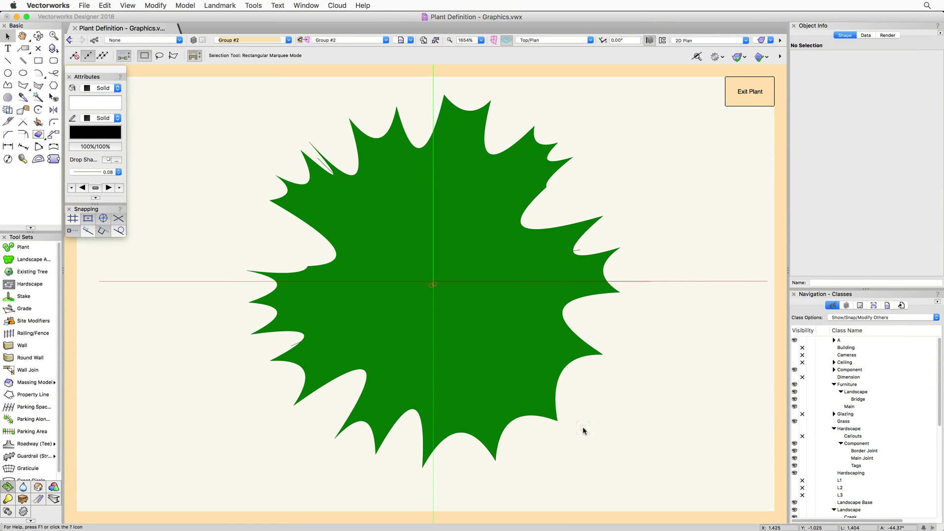
# - Send the dark green outer leaf shape behind the other leaves
pyautogui.moveTo(482, 339); pyautogui.dragTo(630, 335)
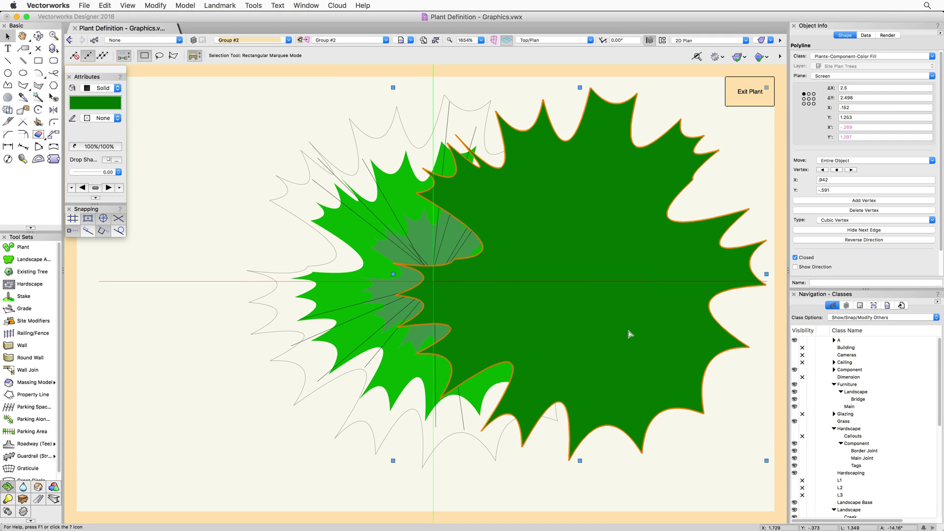
pyautogui.press('super+z')
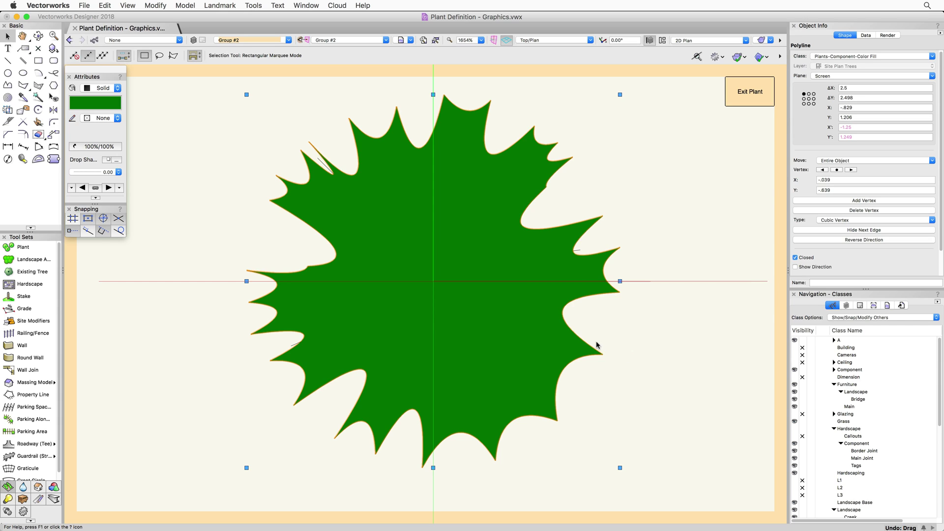
pyautogui.click(149, 7)
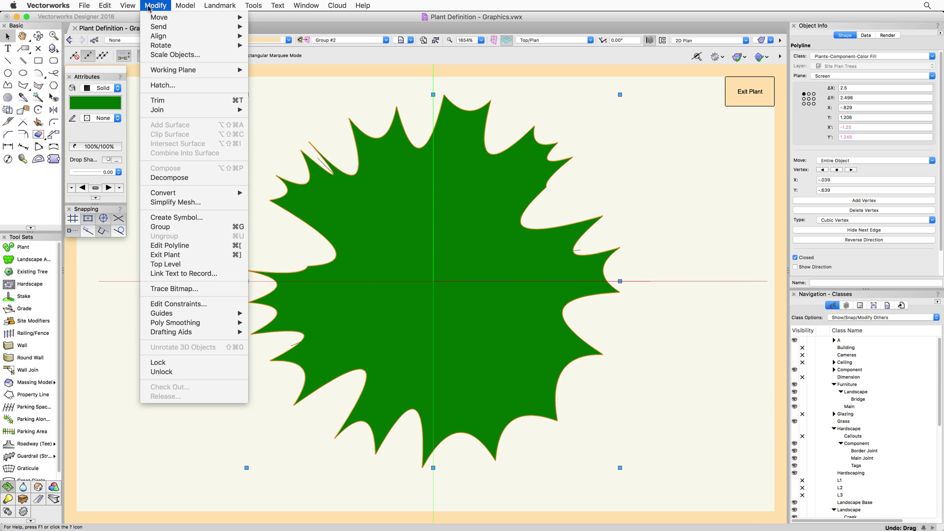
pyautogui.moveTo(156, 27)
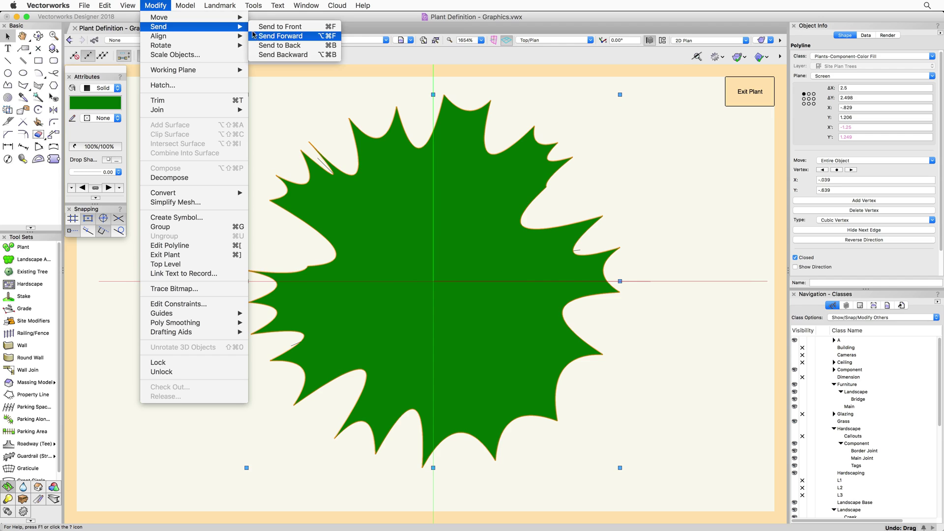
pyautogui.click(331, 45)
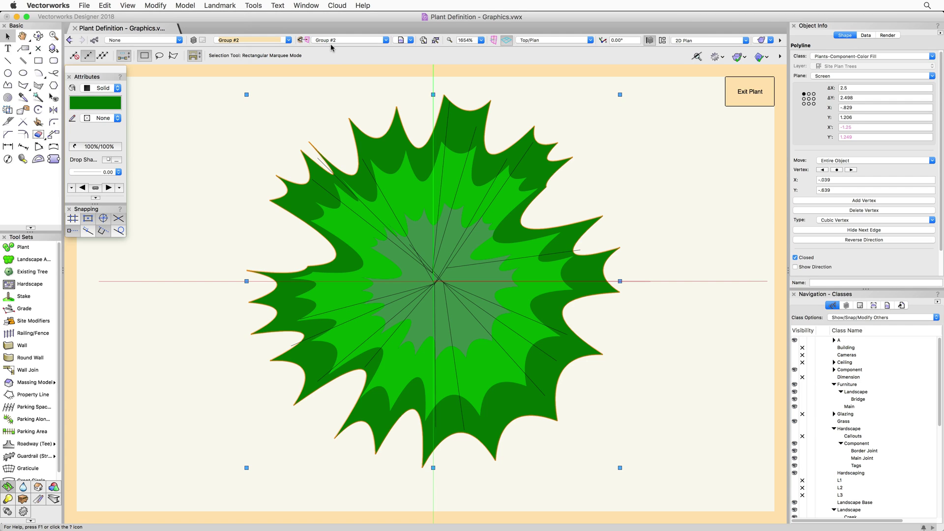
# - Fill the outer leaf shape with dark red and exit plant editing
pyautogui.press('super+n')
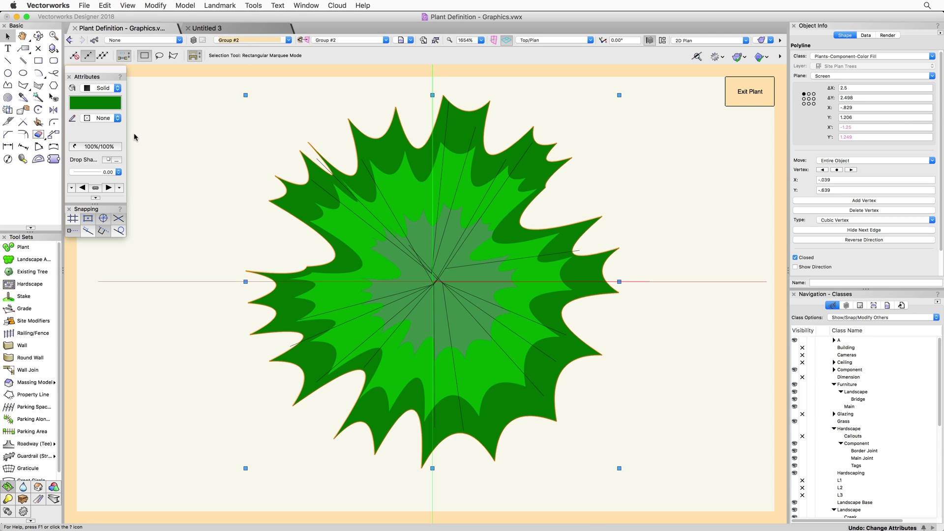
pyautogui.click(107, 101)
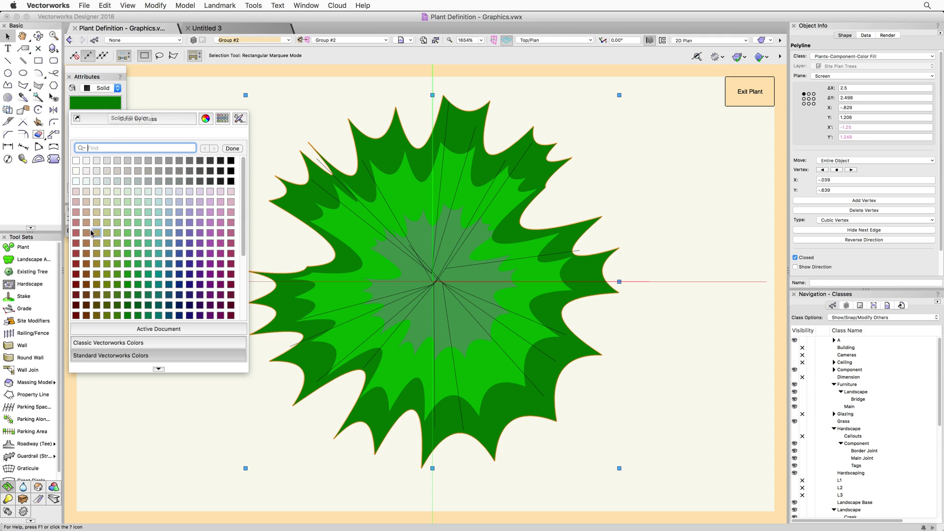
pyautogui.click(77, 264)
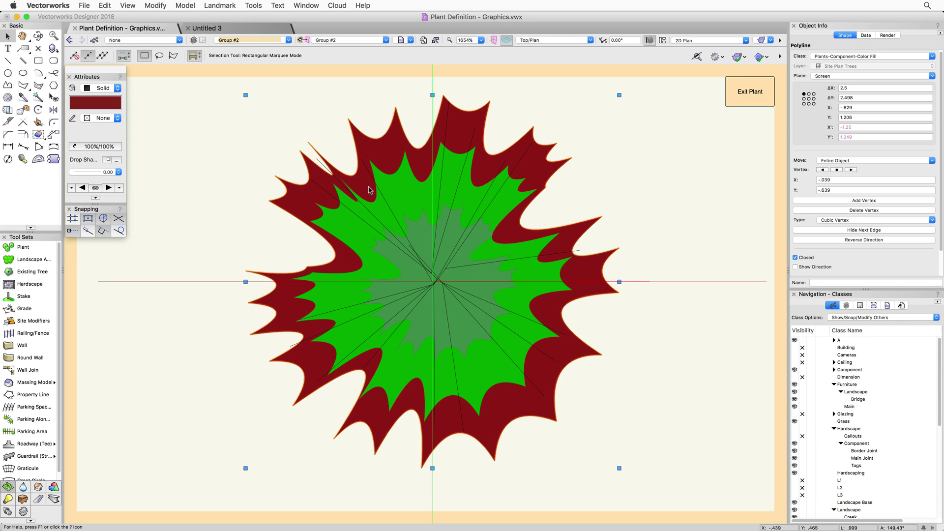
pyautogui.click(765, 90)
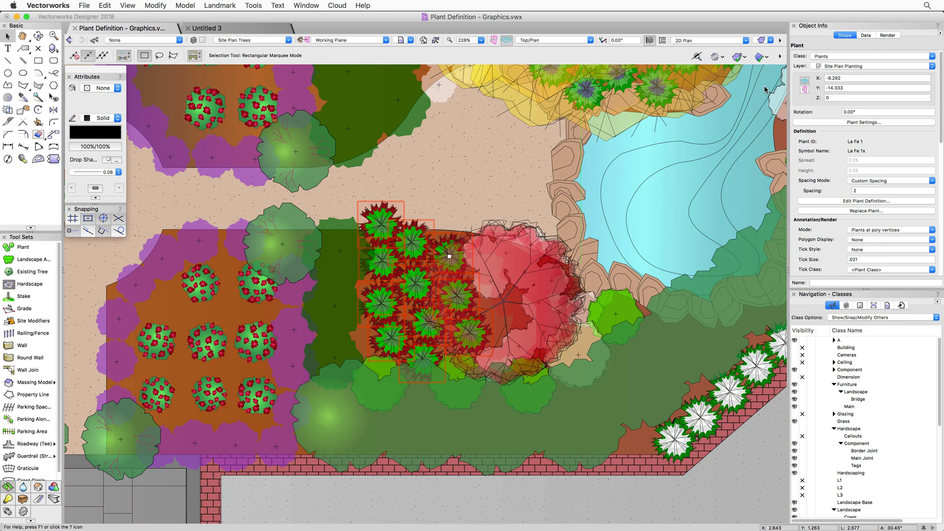
# - Zoom in and back out on the plant group in Top/Plan
pyautogui.scroll(5, 423, 289)
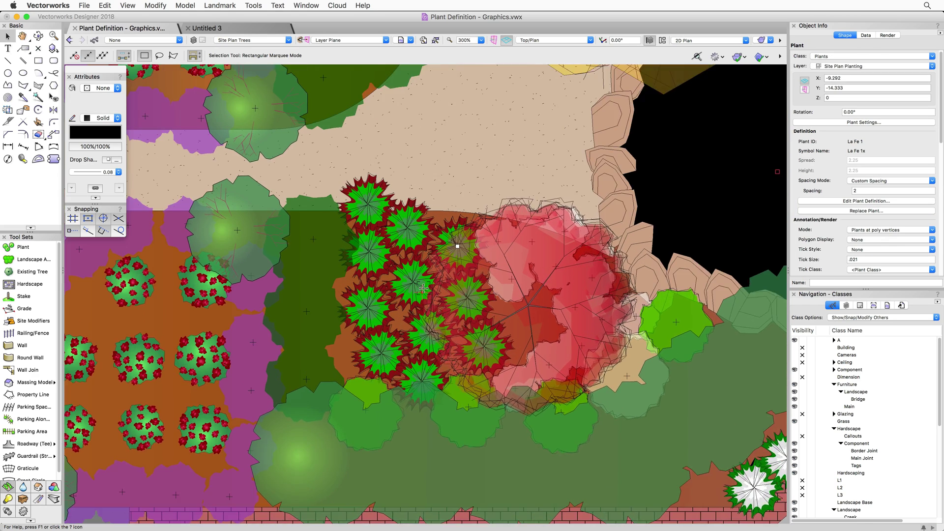
pyautogui.scroll(-5, 424, 288)
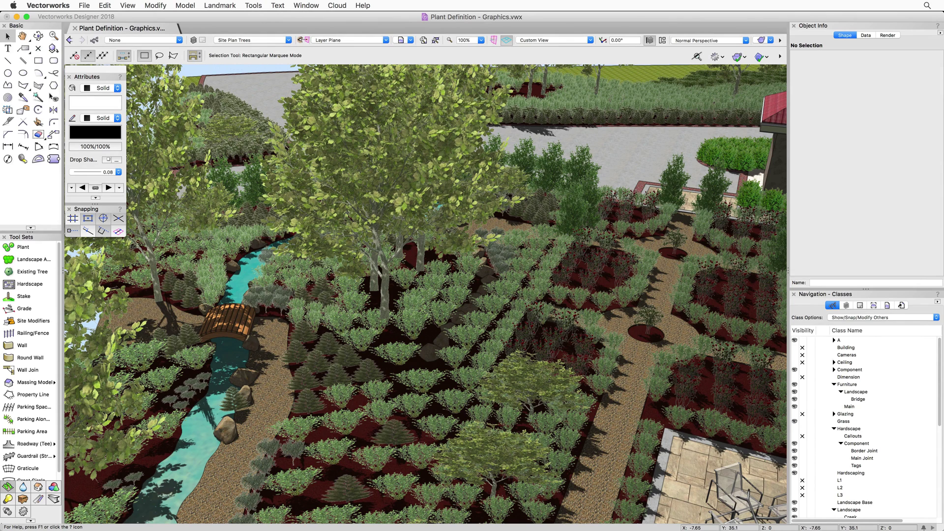
# - Edit the tall tree plant's 3D Graphics through the Edit Plant dialog
pyautogui.click(305, 6)
pyautogui.moveTo(378, 19)
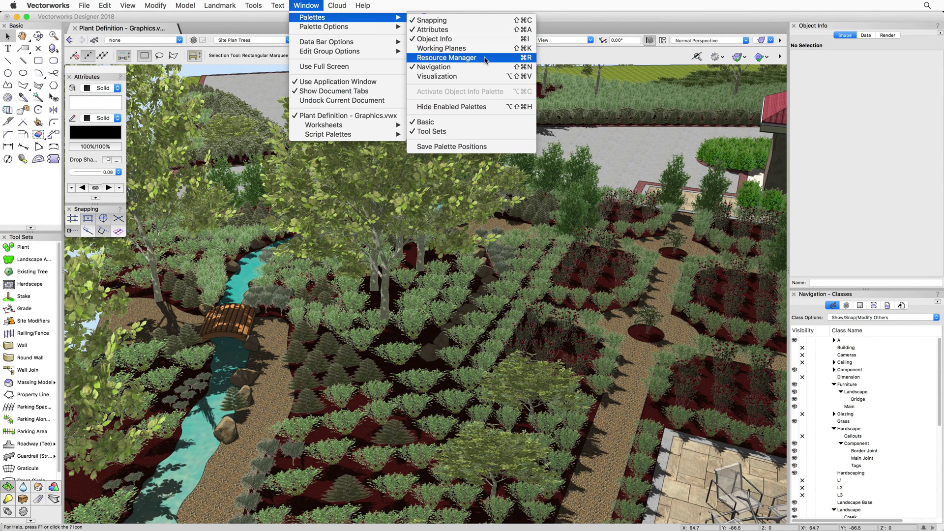
pyautogui.click(384, 189)
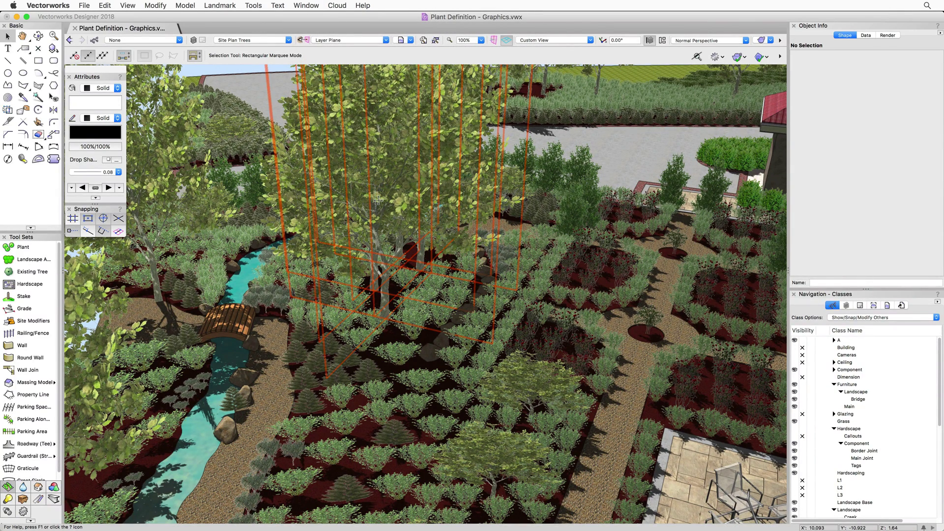
pyautogui.doubleClick(377, 199)
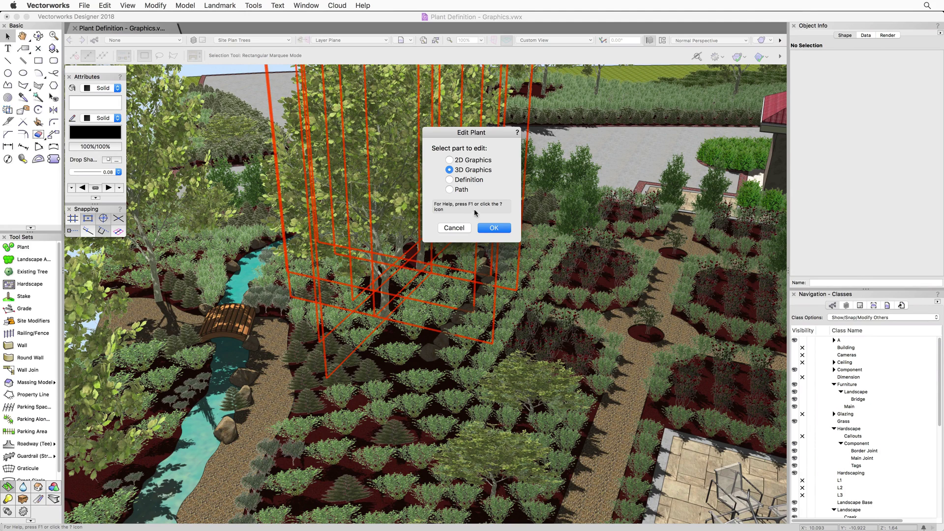
pyautogui.click(497, 228)
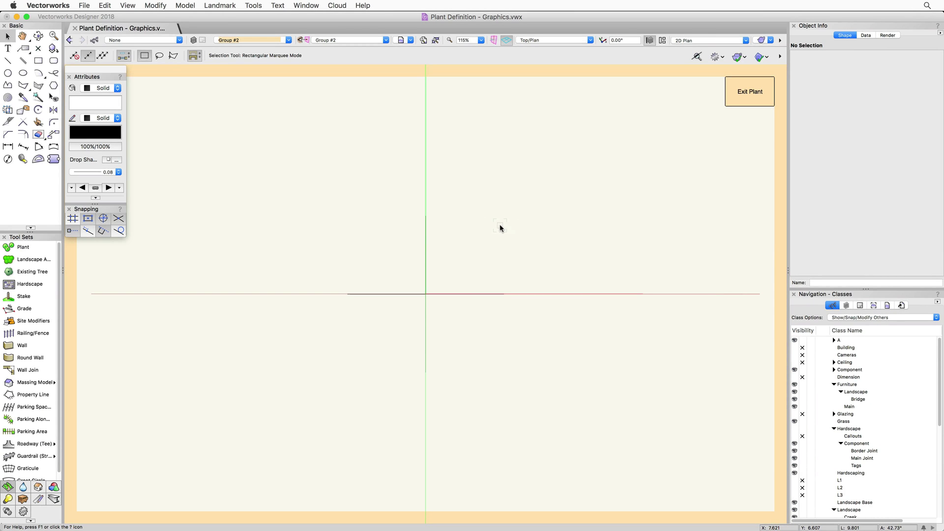
# - Select the image prop and view it in Right Isometric, rendered in OpenGL
pyautogui.moveTo(329, 189); pyautogui.dragTo(550, 387)
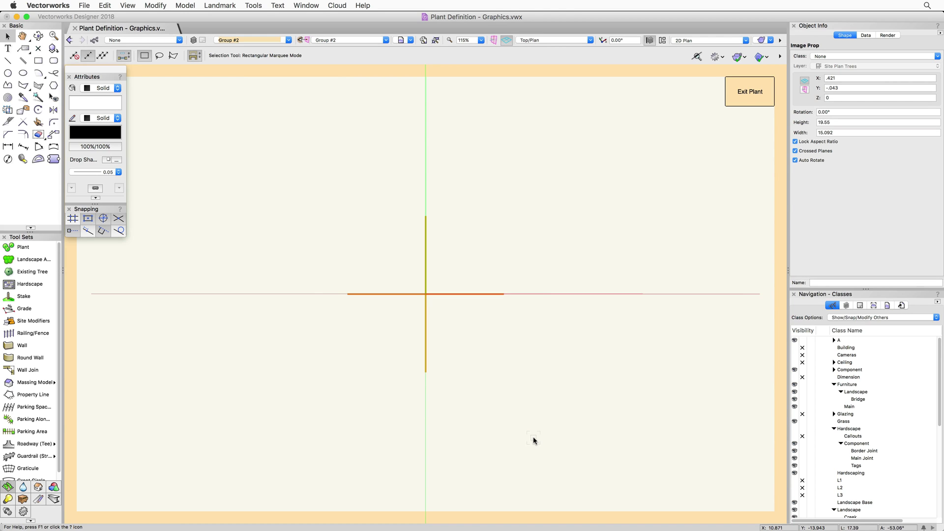
pyautogui.click(590, 39)
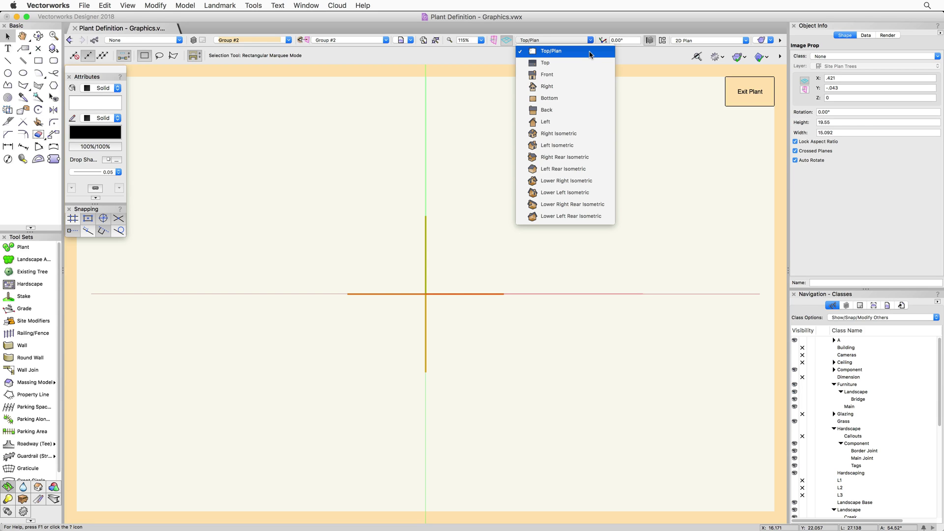
pyautogui.click(585, 133)
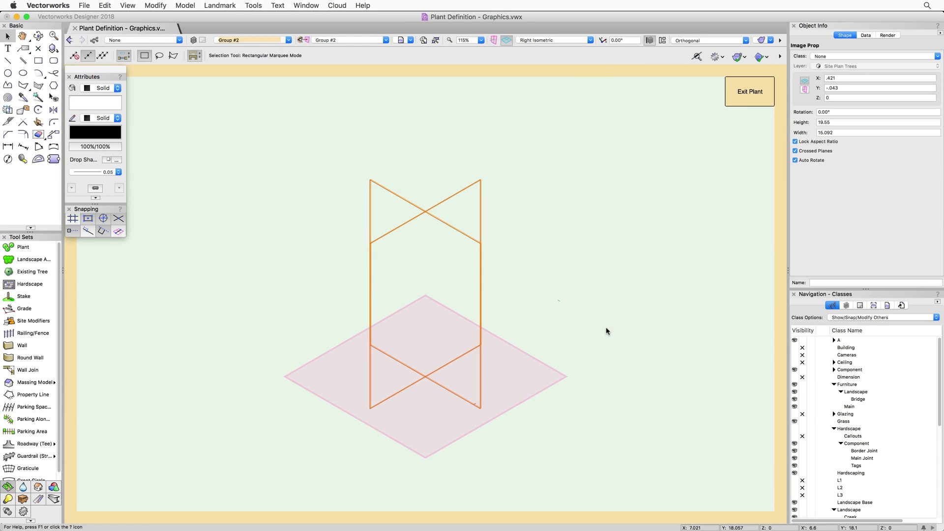
pyautogui.click(770, 41)
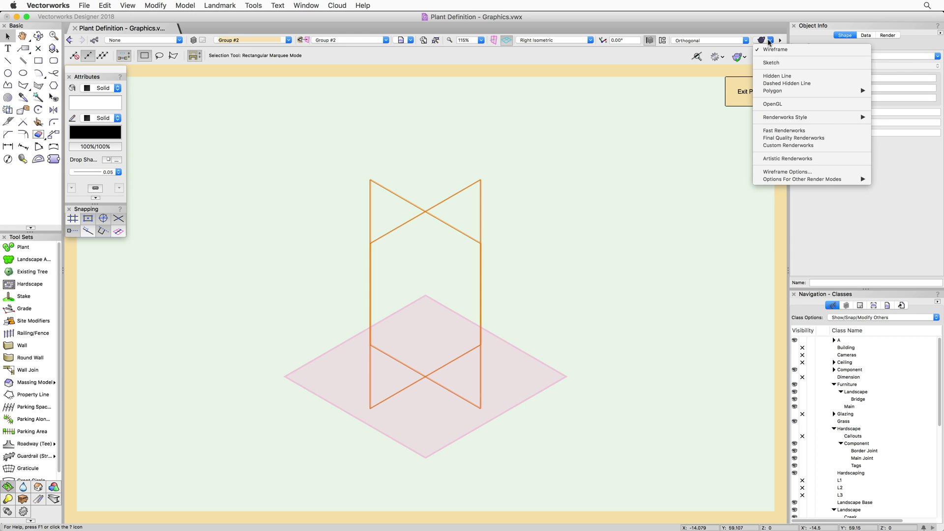
pyautogui.click(810, 106)
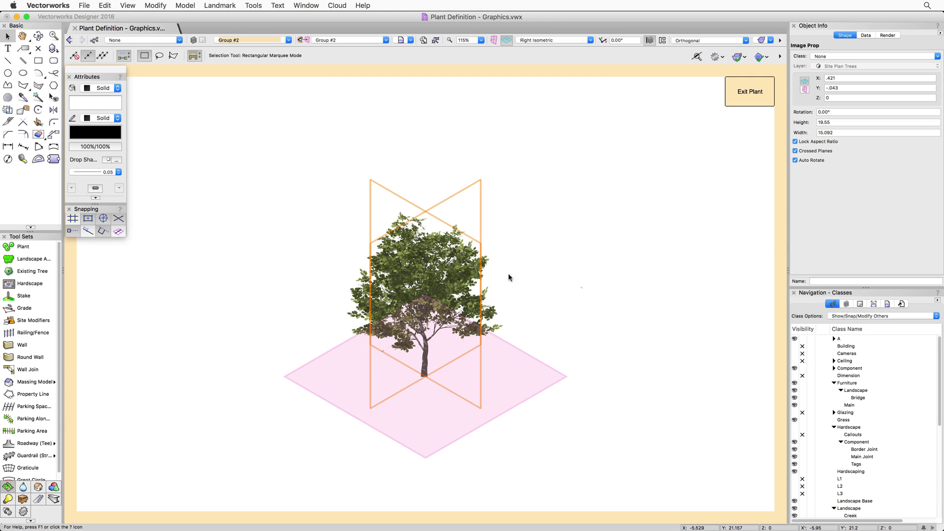
# - Zoom in and deselect the tree image prop
pyautogui.scroll(5, 417, 308)
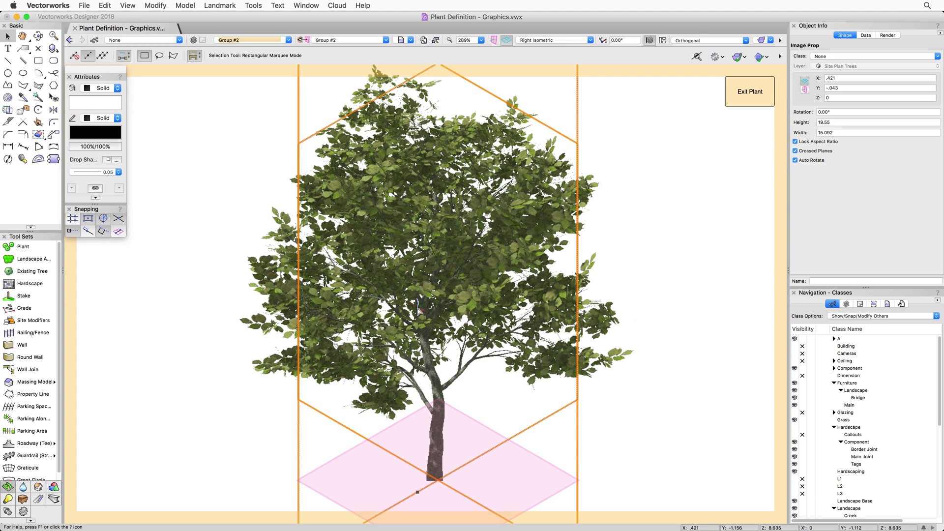
pyautogui.click(666, 337)
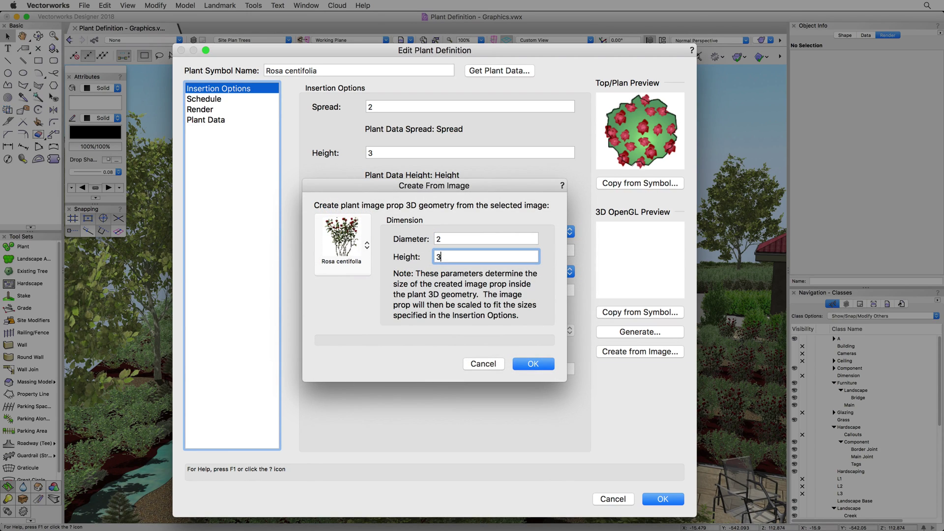
# - Accept the Create From Image settings to build the Rosa centifolia image prop
pyautogui.press('Return')
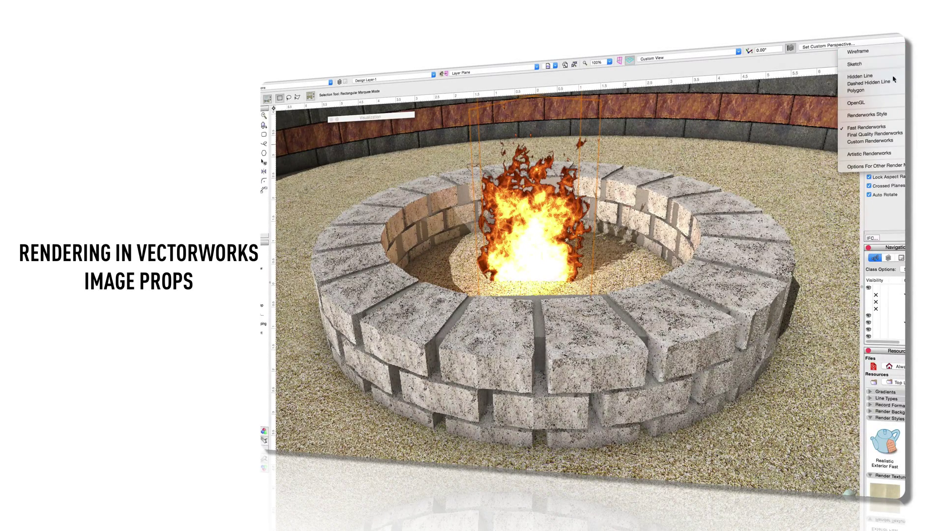
# - Dismiss the render mode list and set the image prop to use a mask
pyautogui.click(888, 102)
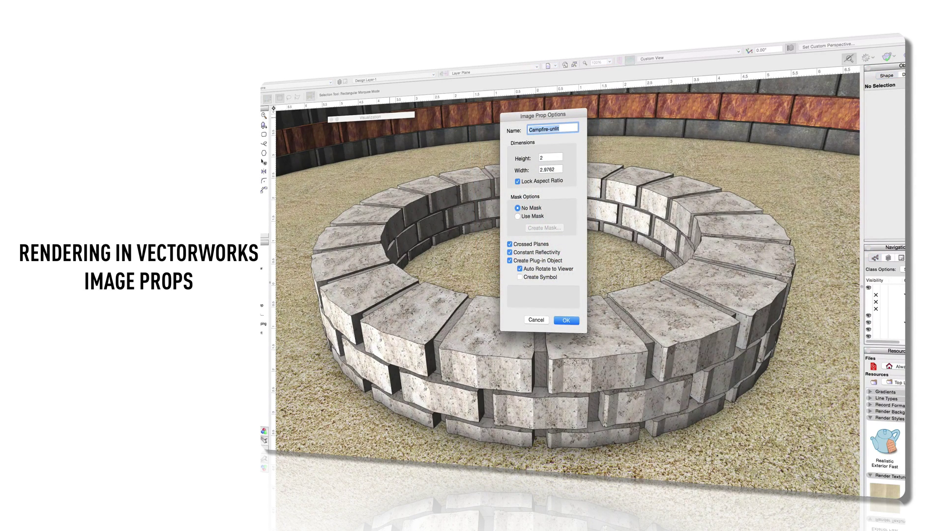
pyautogui.moveTo(564, 130)
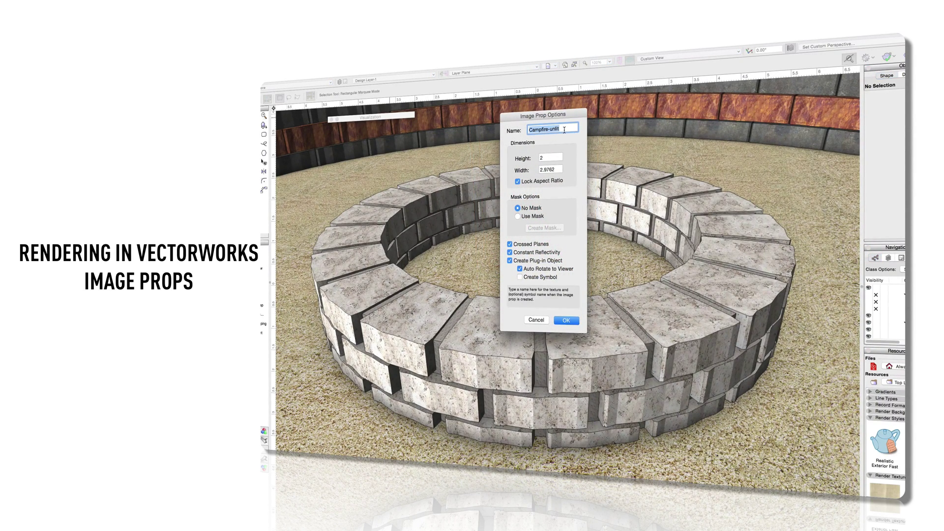
pyautogui.moveTo(526, 219)
pyautogui.click(526, 219)
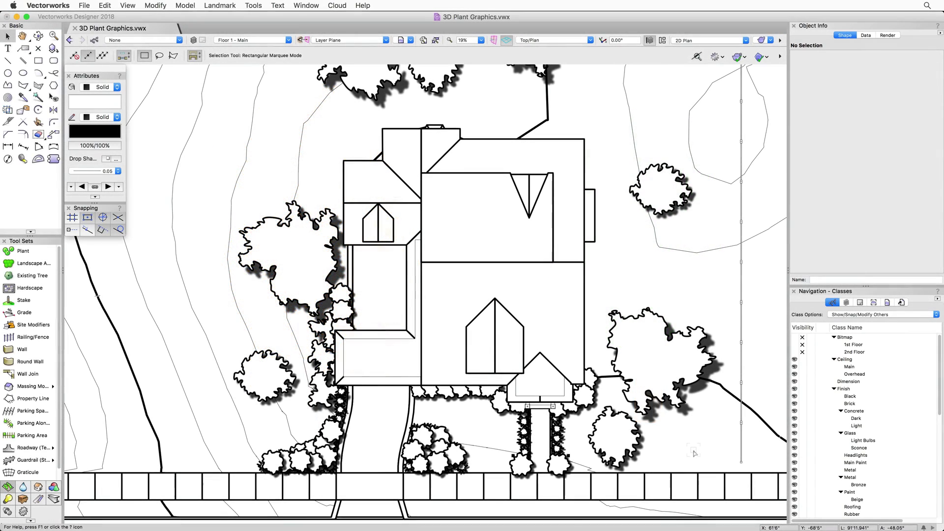
# - Create a new plant from the shrub outline left of the house via Landmark > Create New Plant
pyautogui.click(280, 364)
pyautogui.click(220, 6)
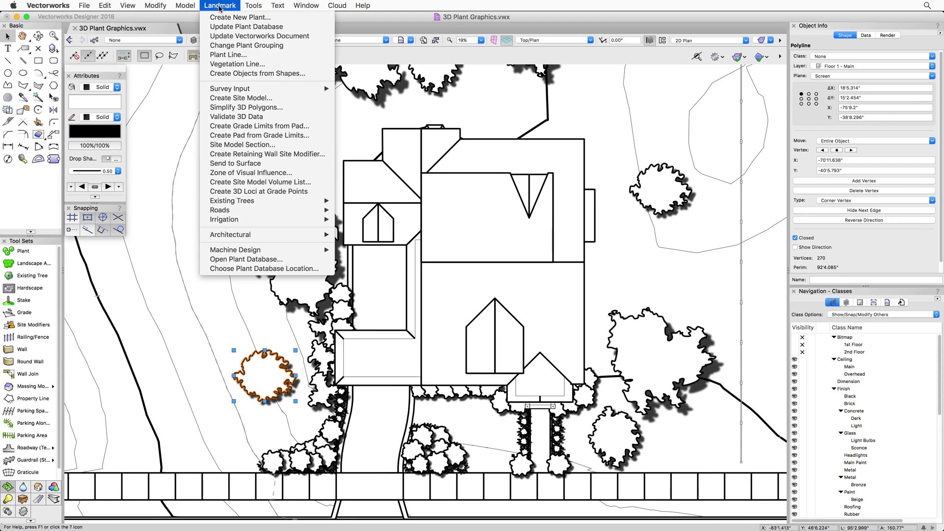
pyautogui.click(276, 20)
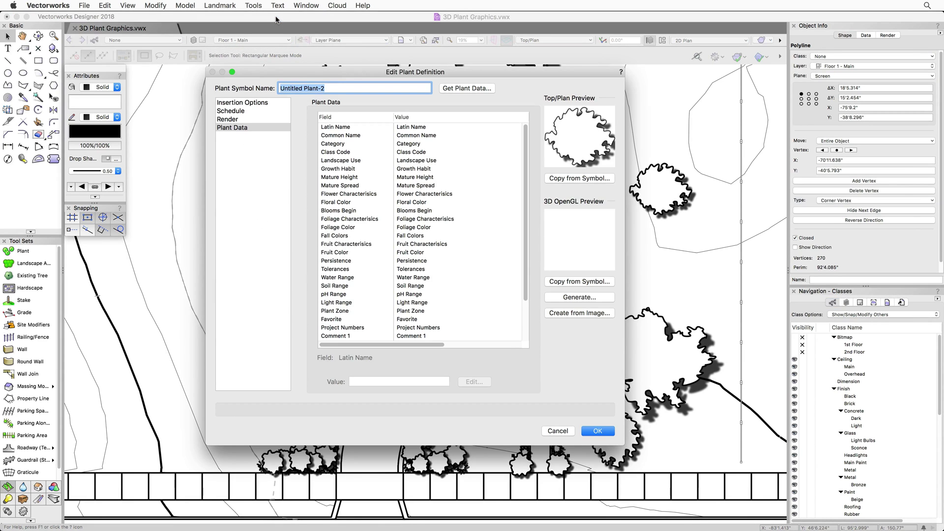
# - Turn on 3D plant geometry generation with a Shell 1 canopy shape
pyautogui.click(606, 299)
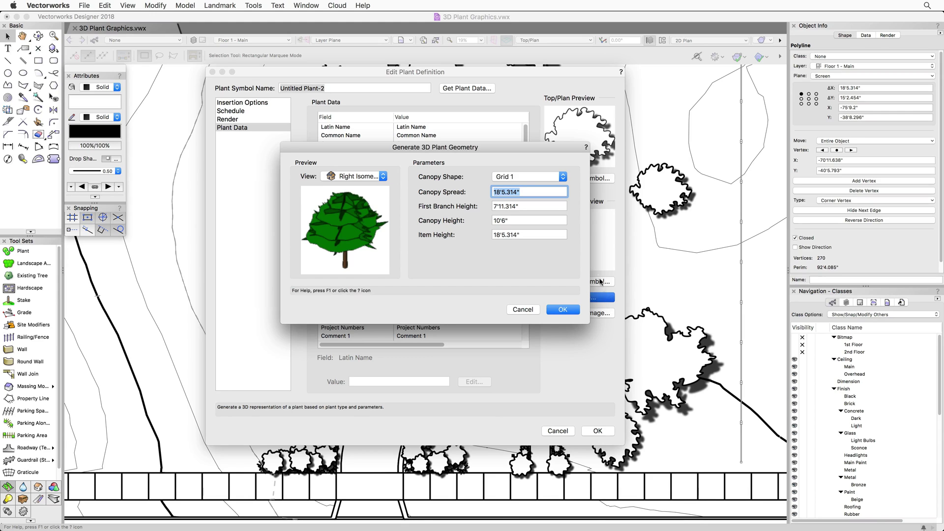
pyautogui.click(563, 178)
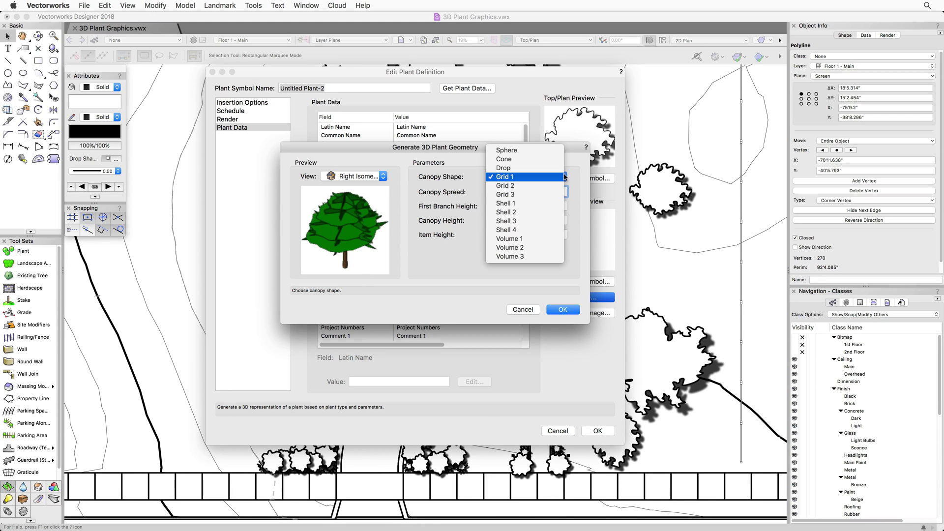
pyautogui.click(556, 203)
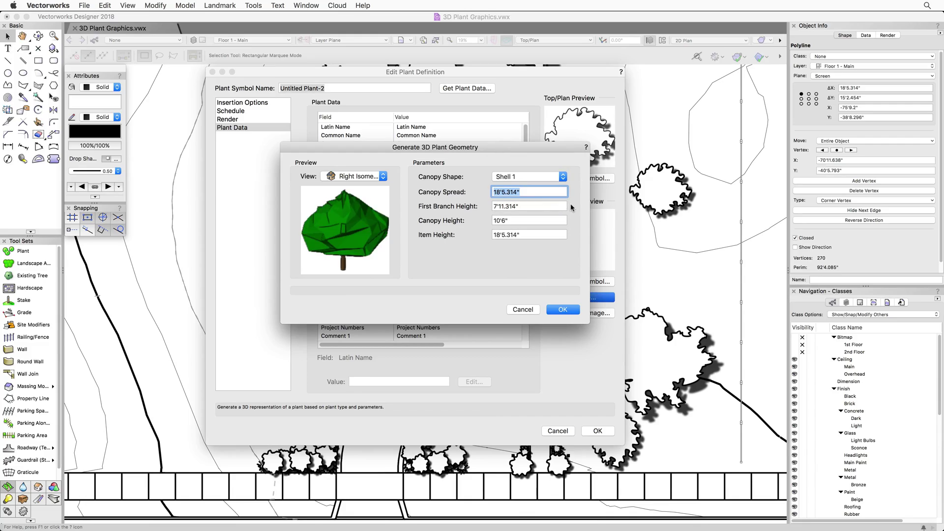